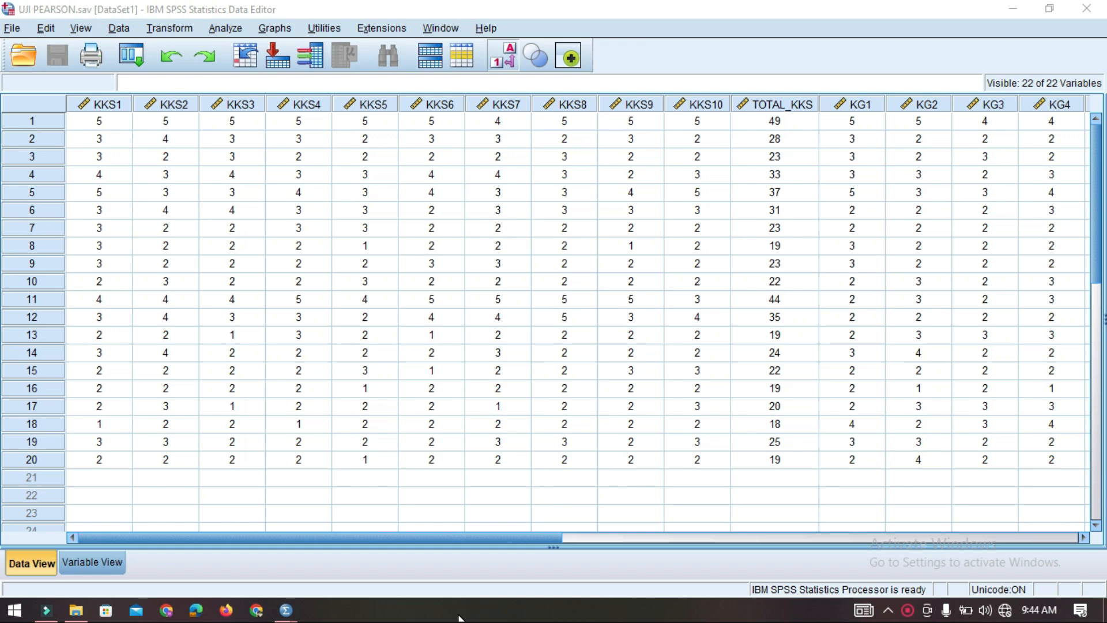
Examine the KKS1 to KKS10 item scores and the TOTAL_KKS column for the 20 cases
{"action": "left_click", "coordinate": [255, 372]}
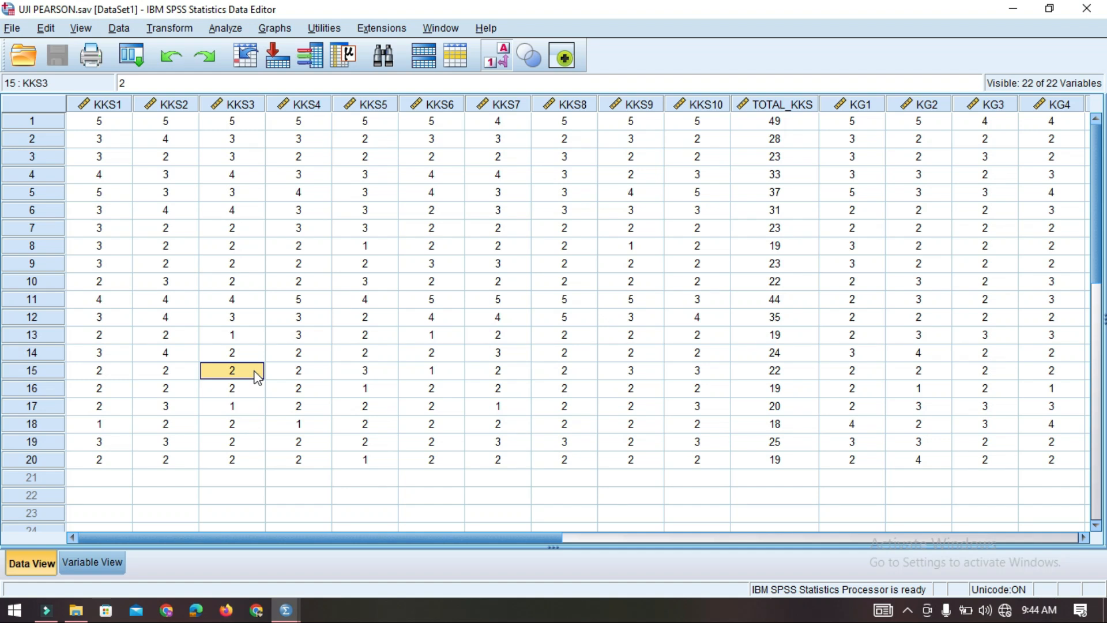
{"action": "left_click", "coordinate": [168, 213]}
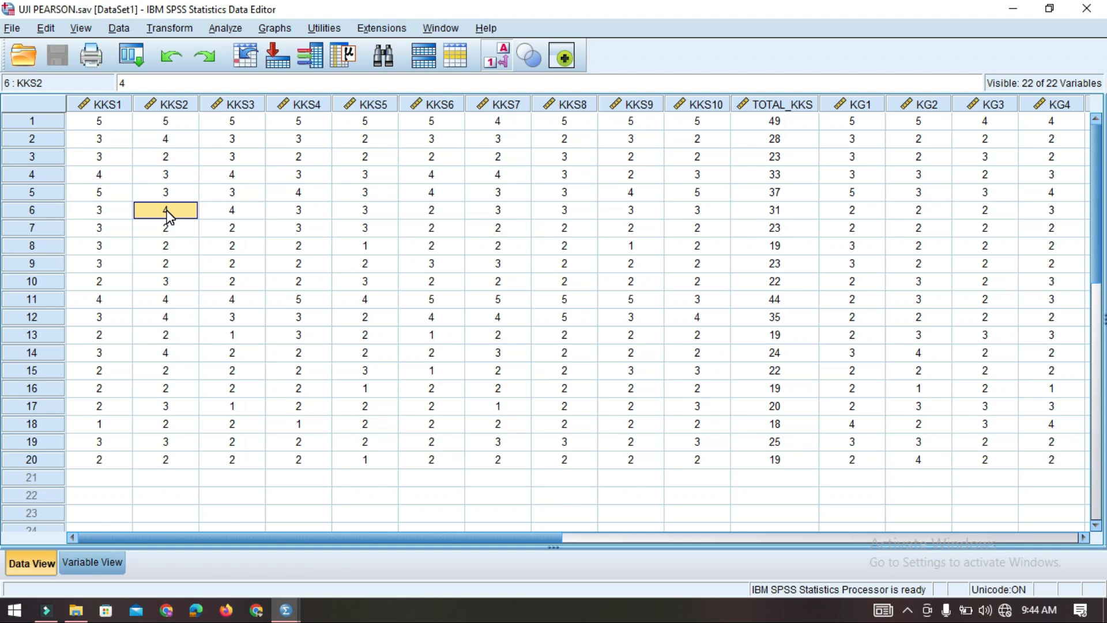
{"action": "left_click", "coordinate": [167, 160]}
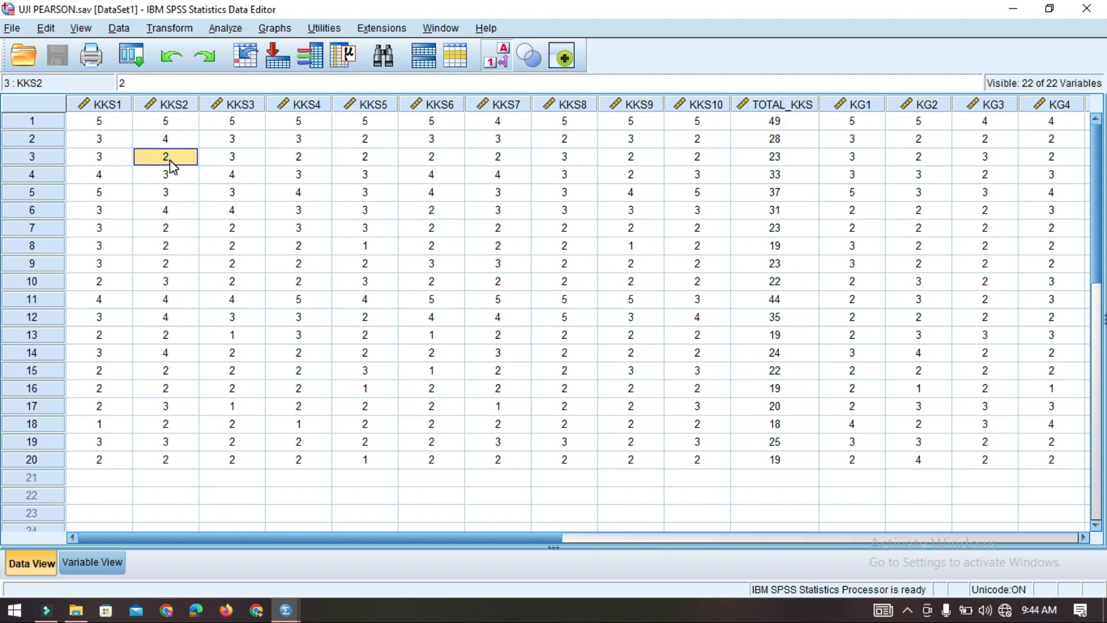
{"action": "left_click", "coordinate": [244, 157]}
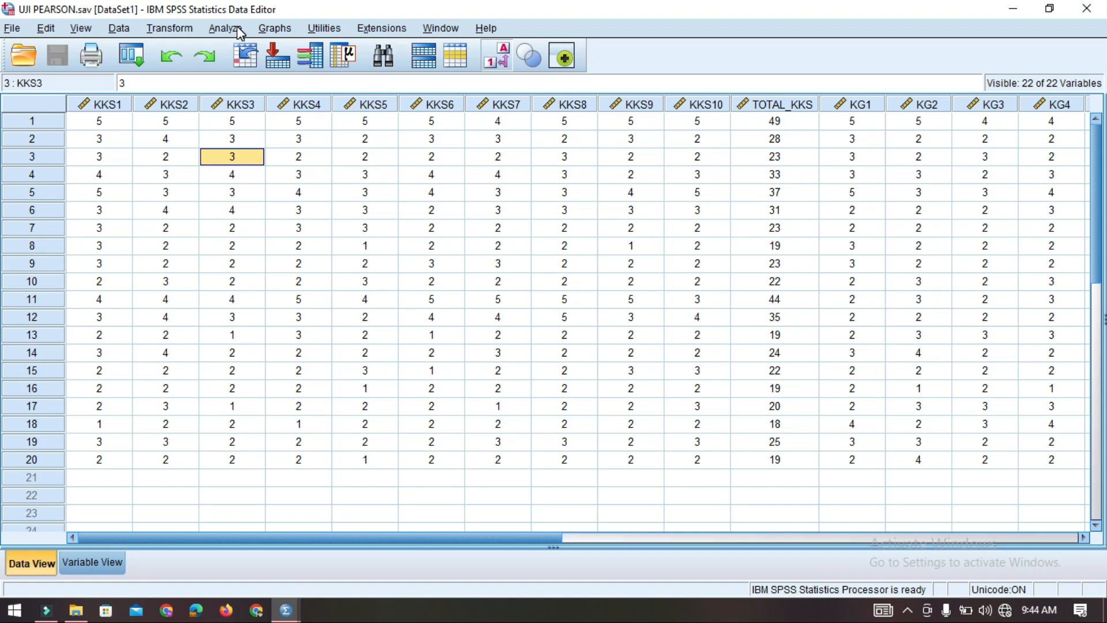
{"action": "left_click", "coordinate": [156, 163]}
{"action": "left_click", "coordinate": [804, 229]}
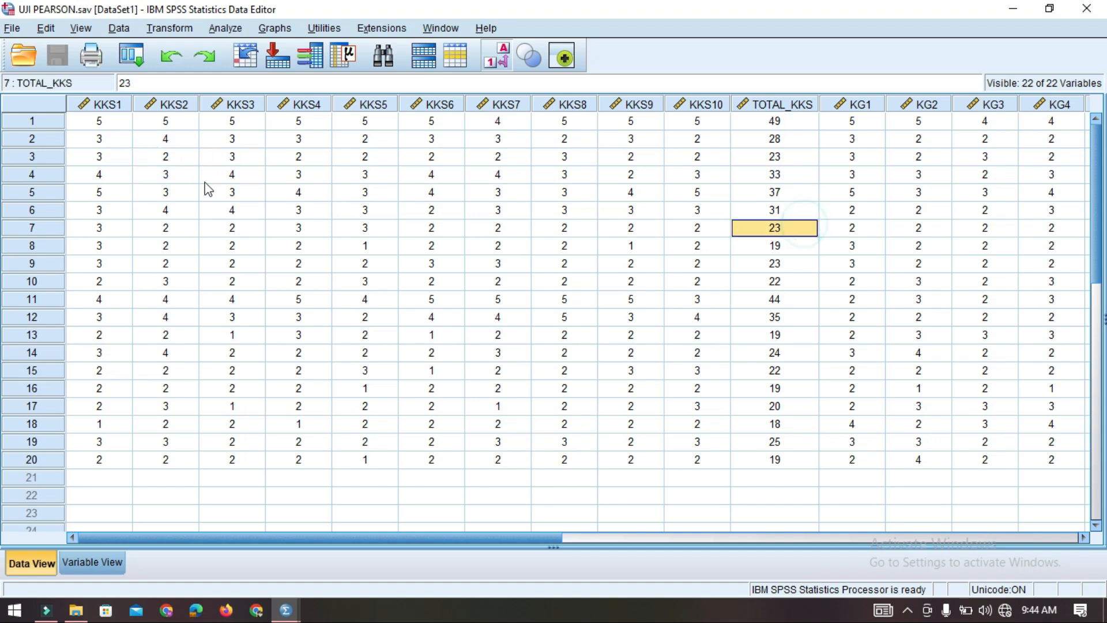
{"action": "left_click_drag", "start_coordinate": [107, 122], "coordinate": [702, 460]}
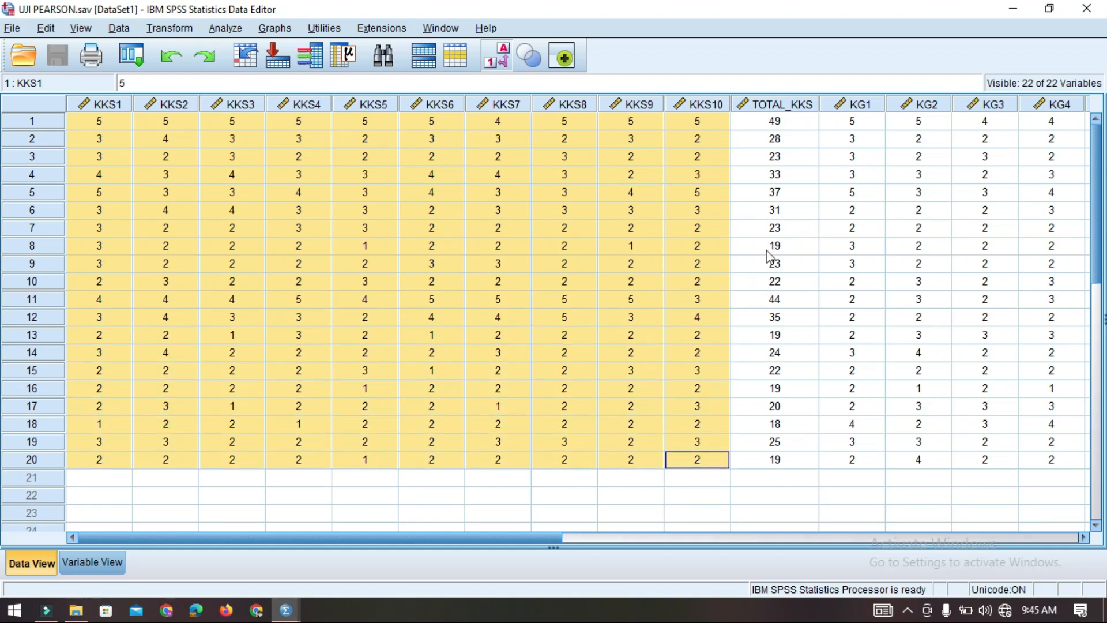
{"action": "left_click", "coordinate": [774, 190]}
{"action": "left_click", "coordinate": [760, 124]}
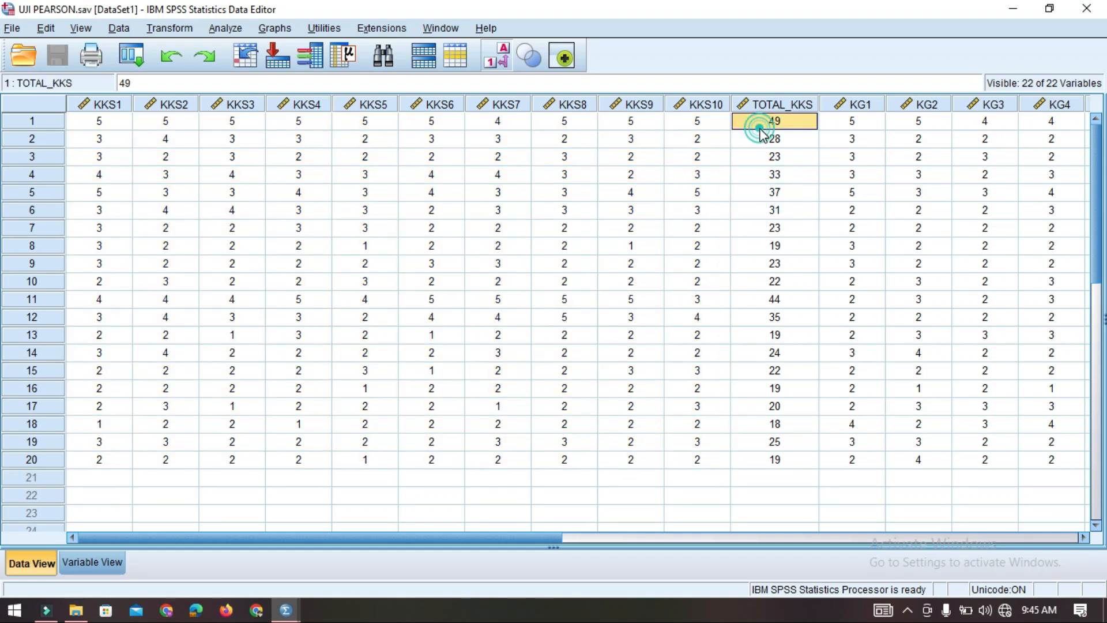
Review the variable definitions and look through the KKS and KG item scores and their total columns
{"action": "left_click", "coordinate": [100, 558]}
{"action": "left_click", "coordinate": [321, 280]}
{"action": "left_click_drag", "start_coordinate": [406, 83], "coordinate": [465, 93]}
{"action": "left_click", "coordinate": [31, 561]}
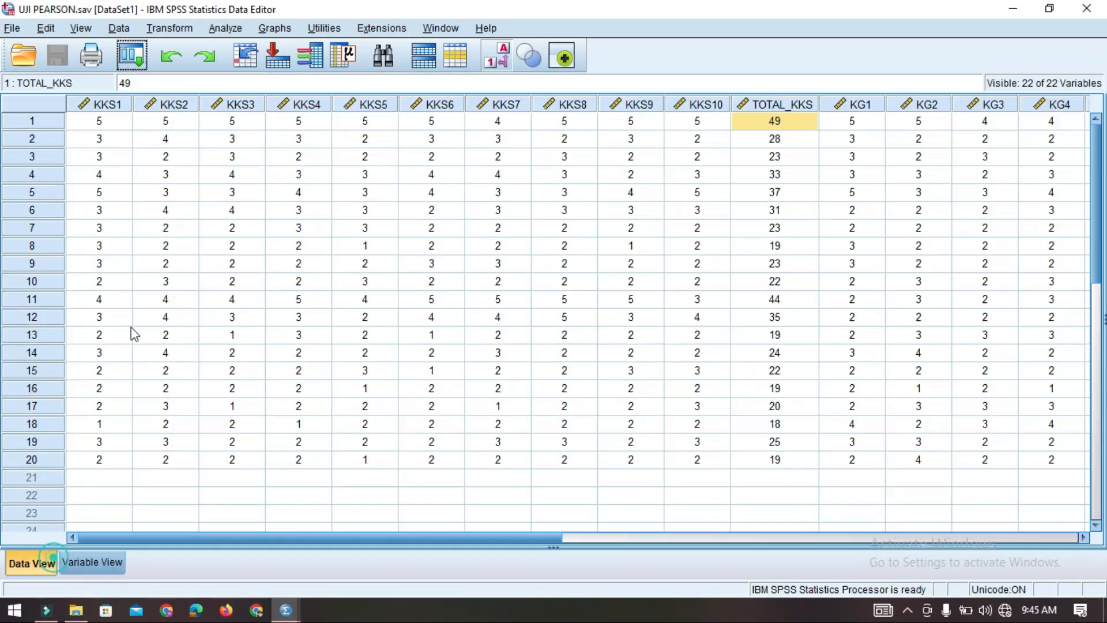
{"action": "left_click_drag", "start_coordinate": [106, 124], "coordinate": [717, 467]}
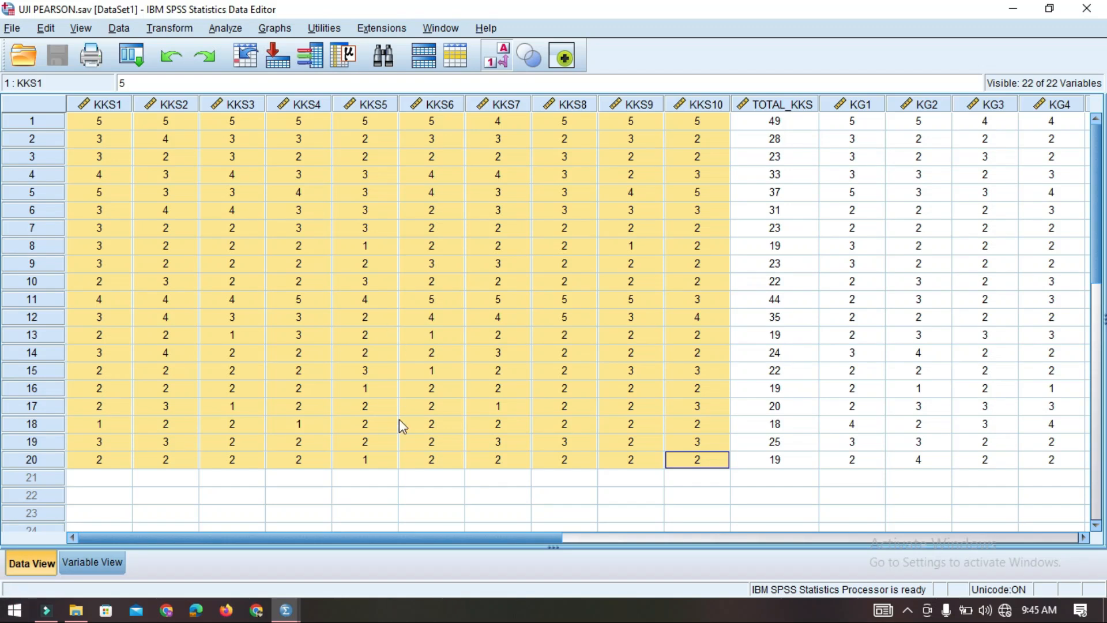
{"action": "left_click_drag", "start_coordinate": [436, 534], "coordinate": [787, 539]}
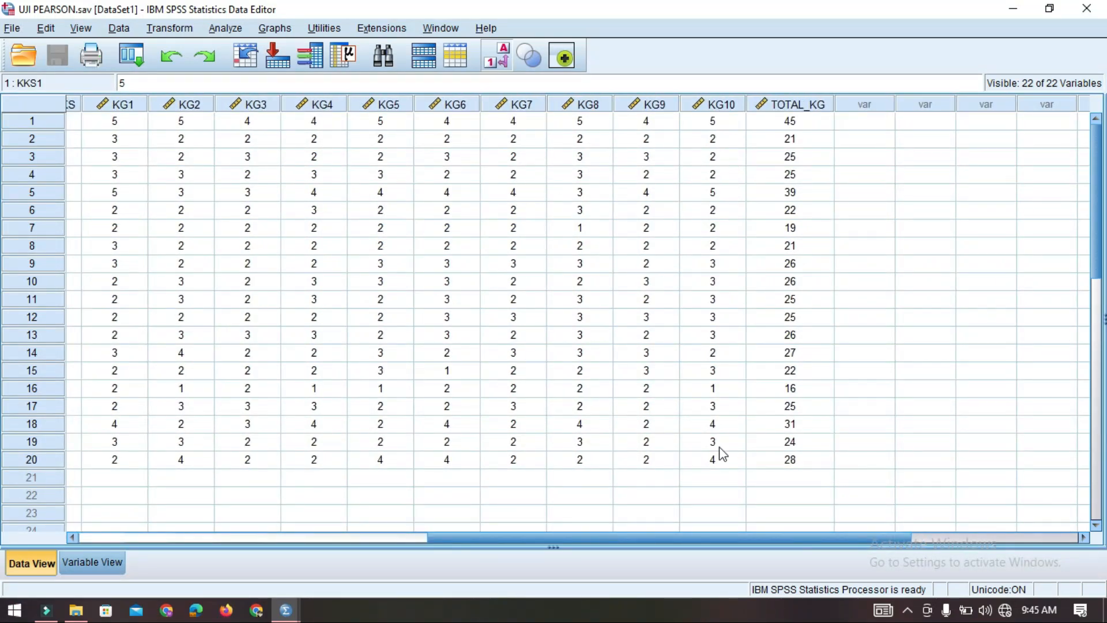
{"action": "left_click_drag", "start_coordinate": [718, 535], "coordinate": [496, 539]}
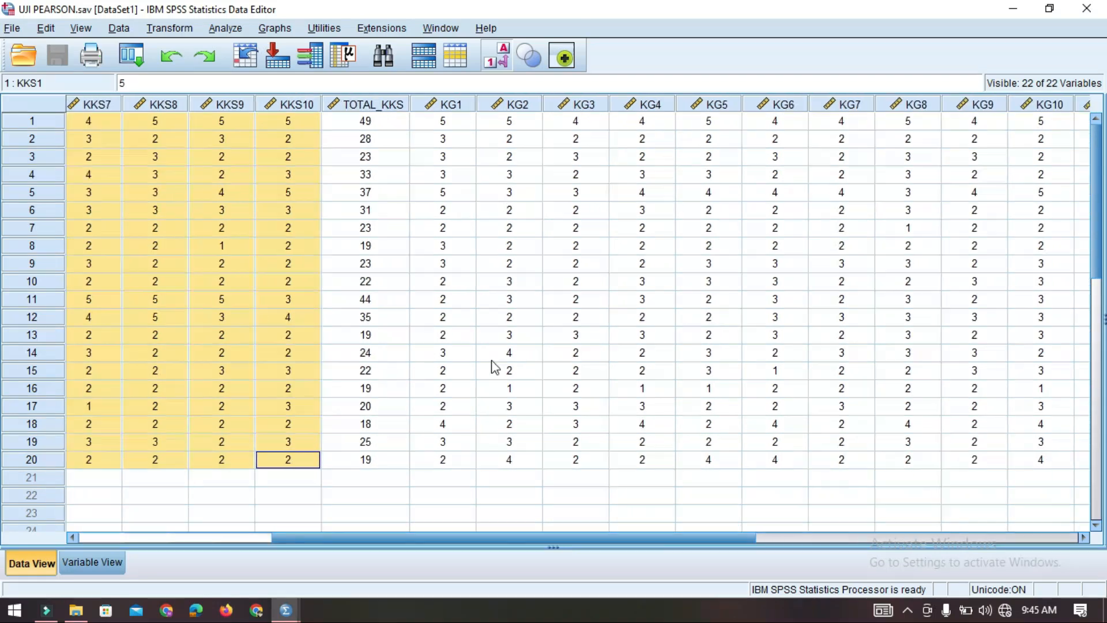
{"action": "left_click", "coordinate": [391, 140]}
{"action": "left_click_drag", "start_coordinate": [668, 537], "coordinate": [456, 551]}
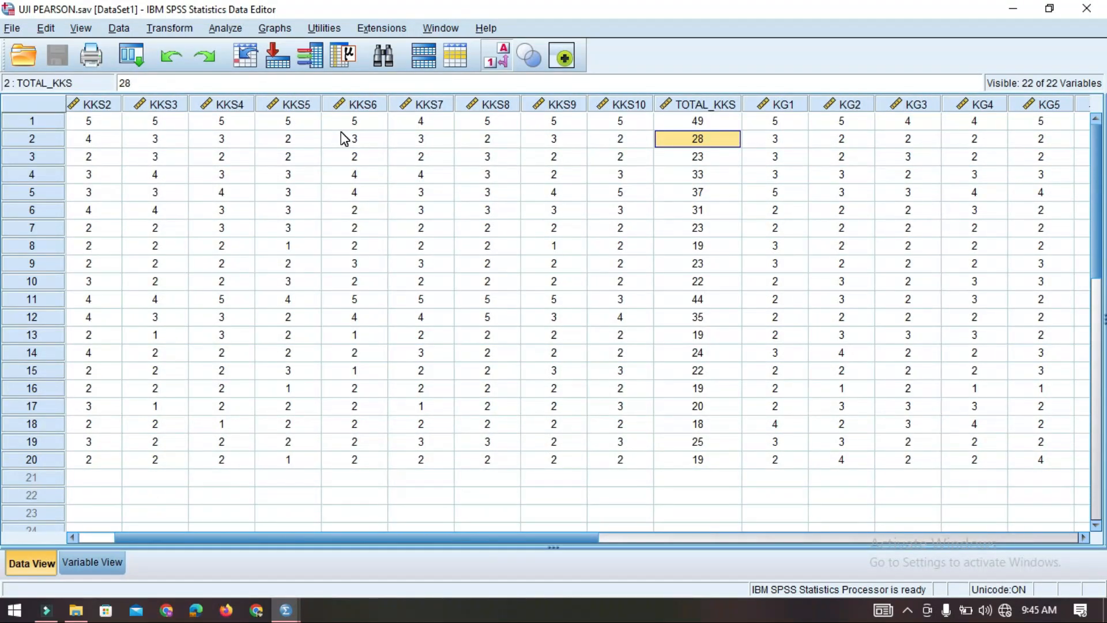
Set up an Explore analysis with the Kepemimpinan Kepsek and Kinerja Guru totals as dependent variables
{"action": "left_click", "coordinate": [225, 30]}
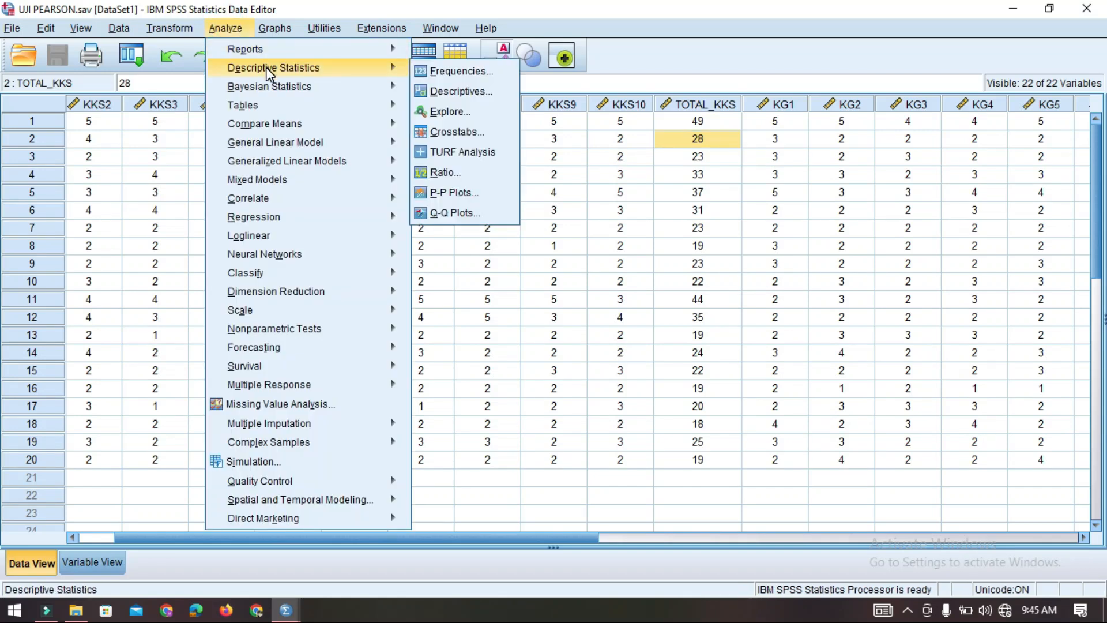
{"action": "mouse_move", "coordinate": [333, 74]}
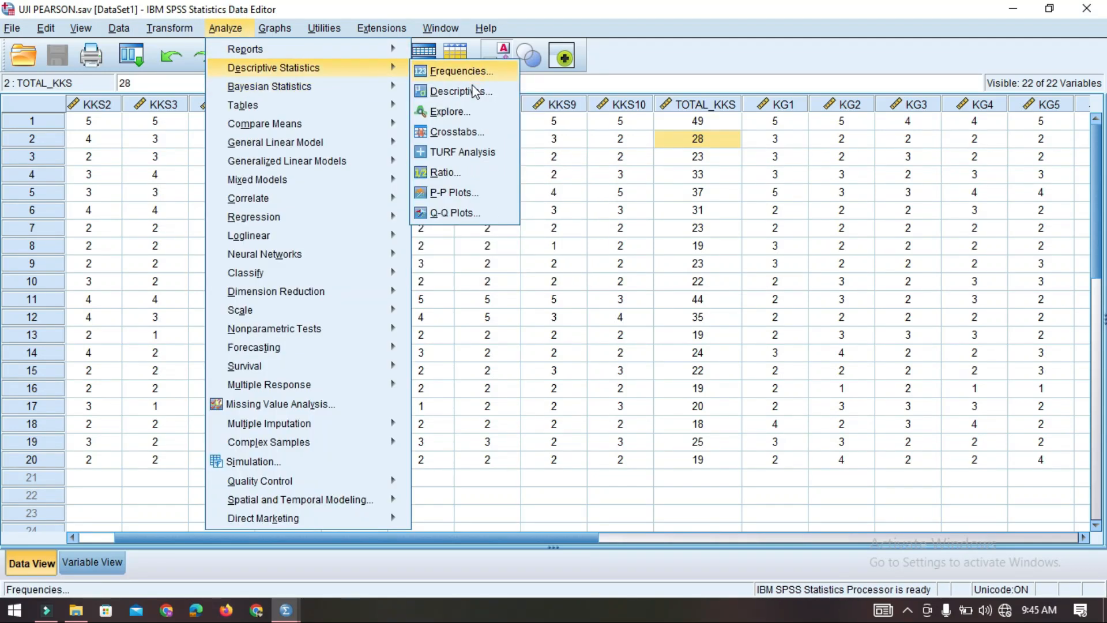
{"action": "left_click", "coordinate": [469, 115]}
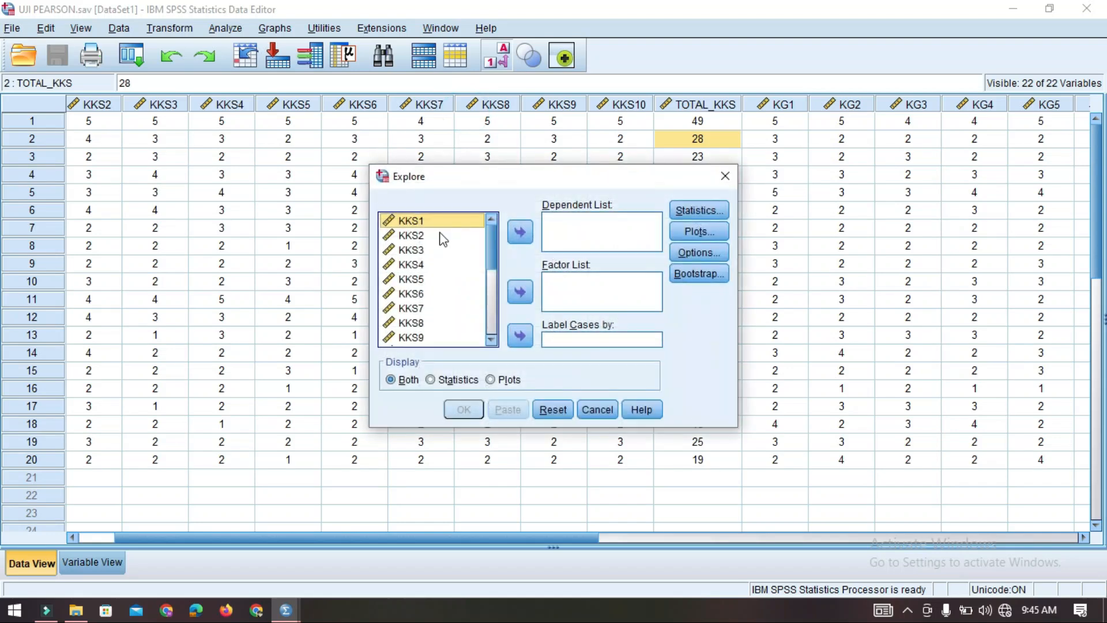
{"action": "scroll", "coordinate": [442, 285], "scroll_direction": "down", "scroll_amount": 2}
{"action": "left_click", "coordinate": [438, 281]}
{"action": "left_click", "coordinate": [519, 232]}
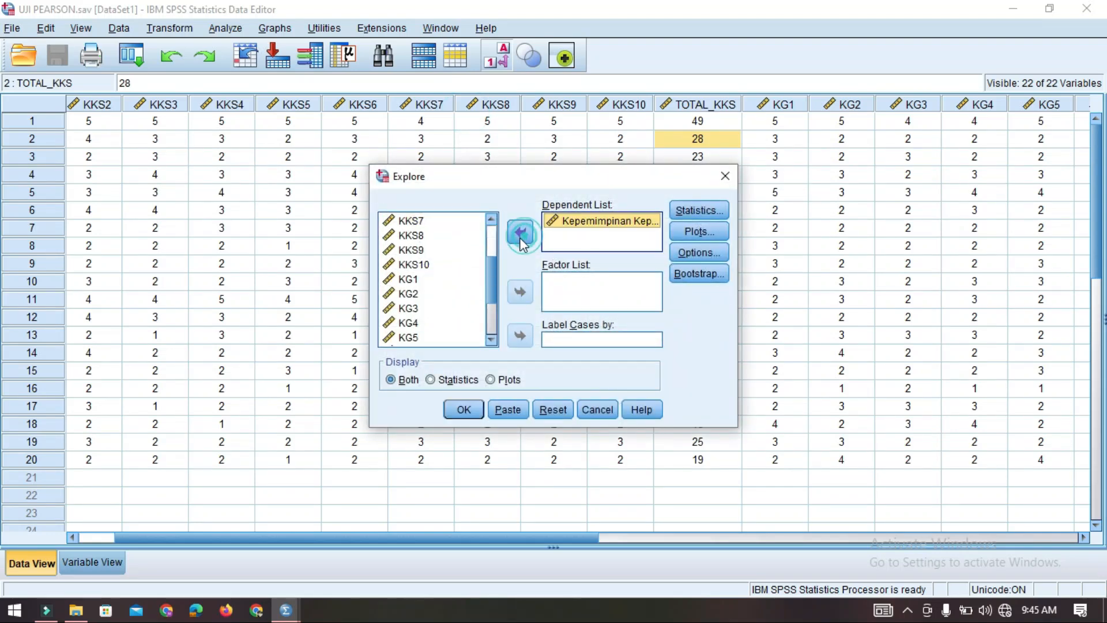
{"action": "scroll", "coordinate": [493, 271], "scroll_direction": "down", "scroll_amount": 3}
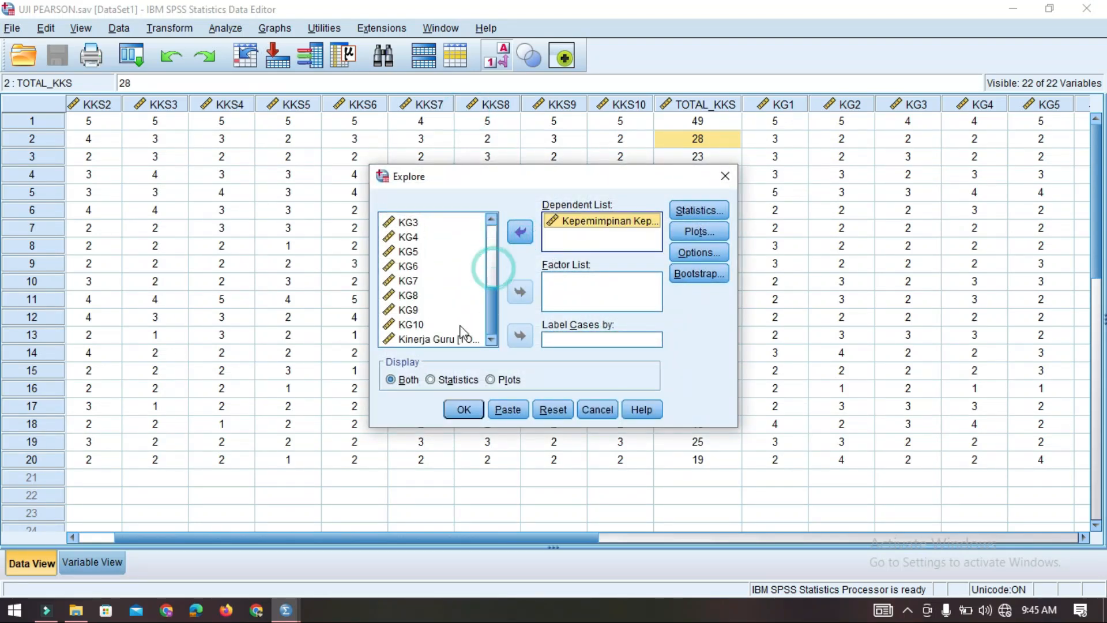
{"action": "left_click", "coordinate": [438, 338]}
{"action": "left_click", "coordinate": [516, 234]}
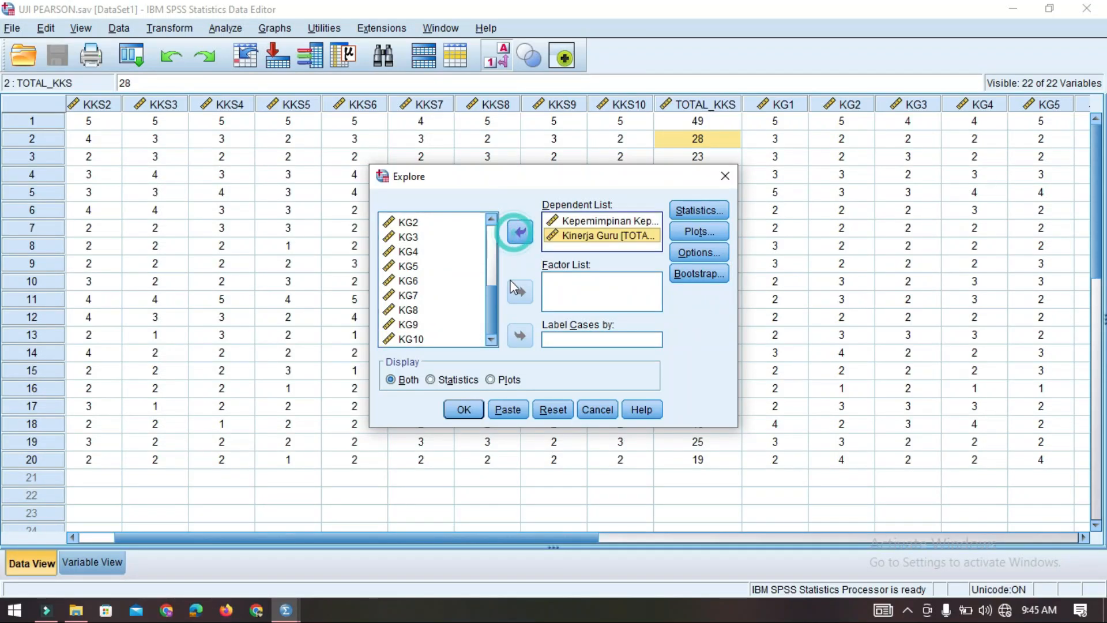
Turn off the stem-and-leaf plot, enable normality plots with tests, and run the Explore analysis
{"action": "left_click", "coordinate": [693, 226]}
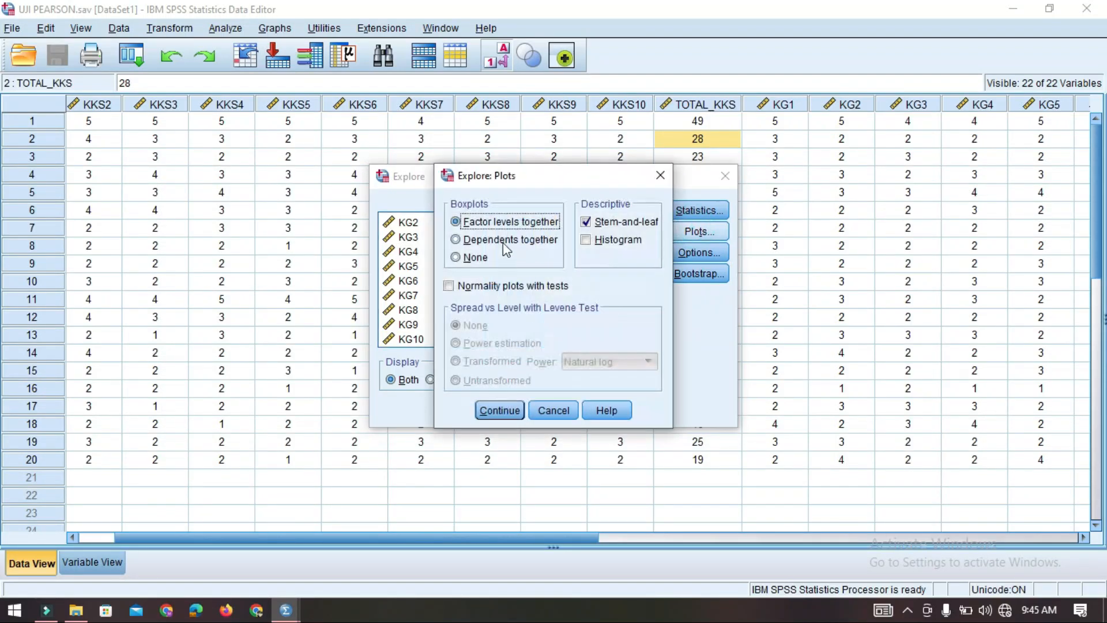
{"action": "left_click", "coordinate": [599, 221]}
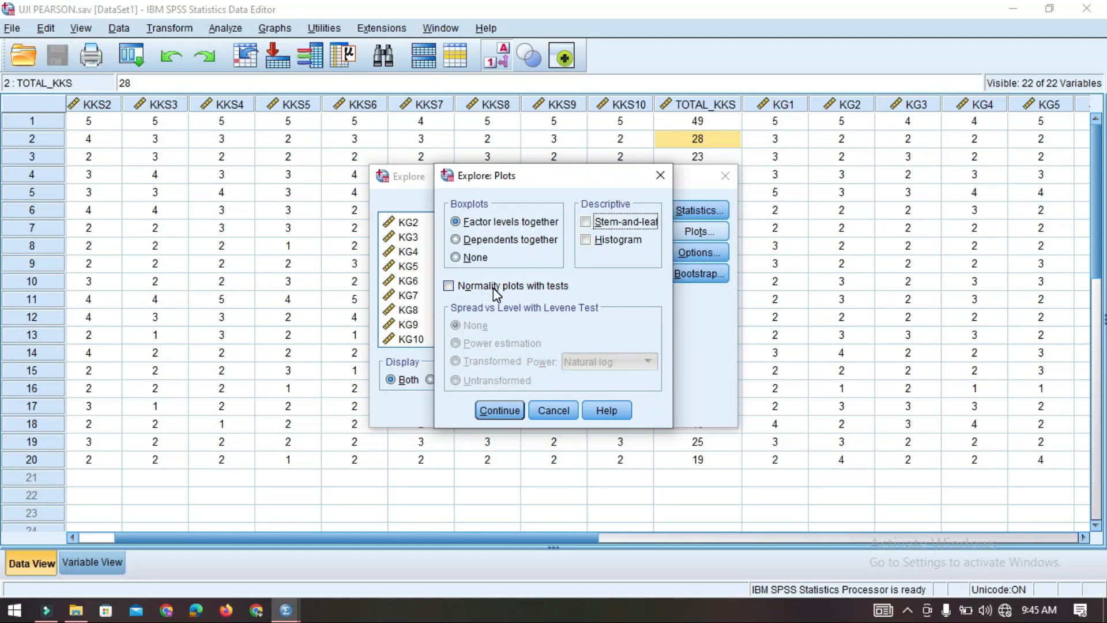
{"action": "left_click", "coordinate": [453, 287]}
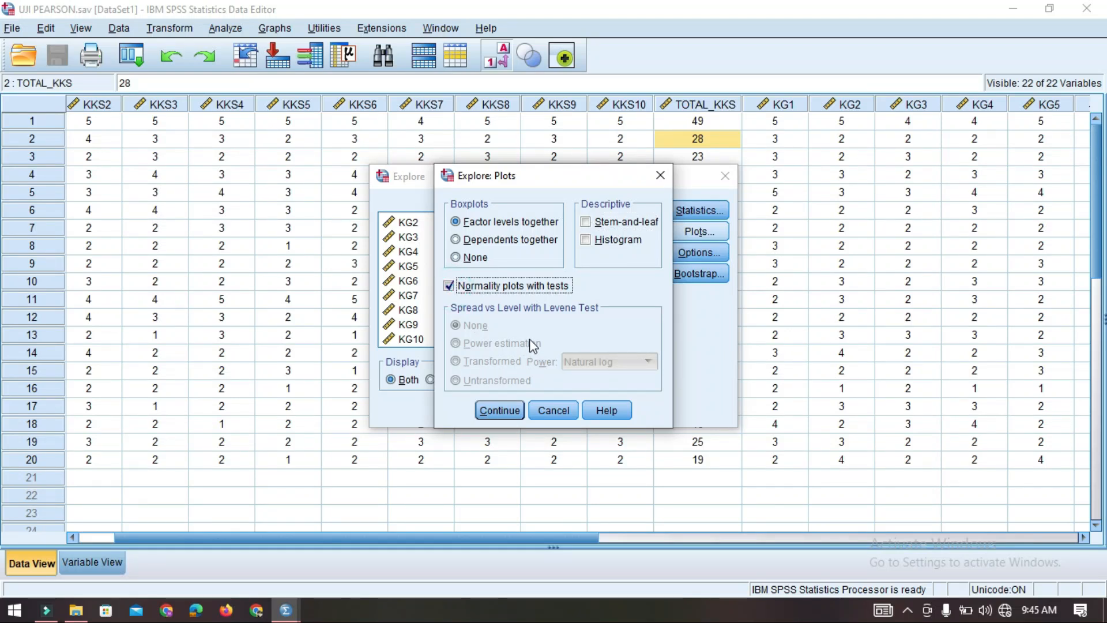
{"action": "left_click", "coordinate": [499, 410]}
{"action": "left_click", "coordinate": [461, 408]}
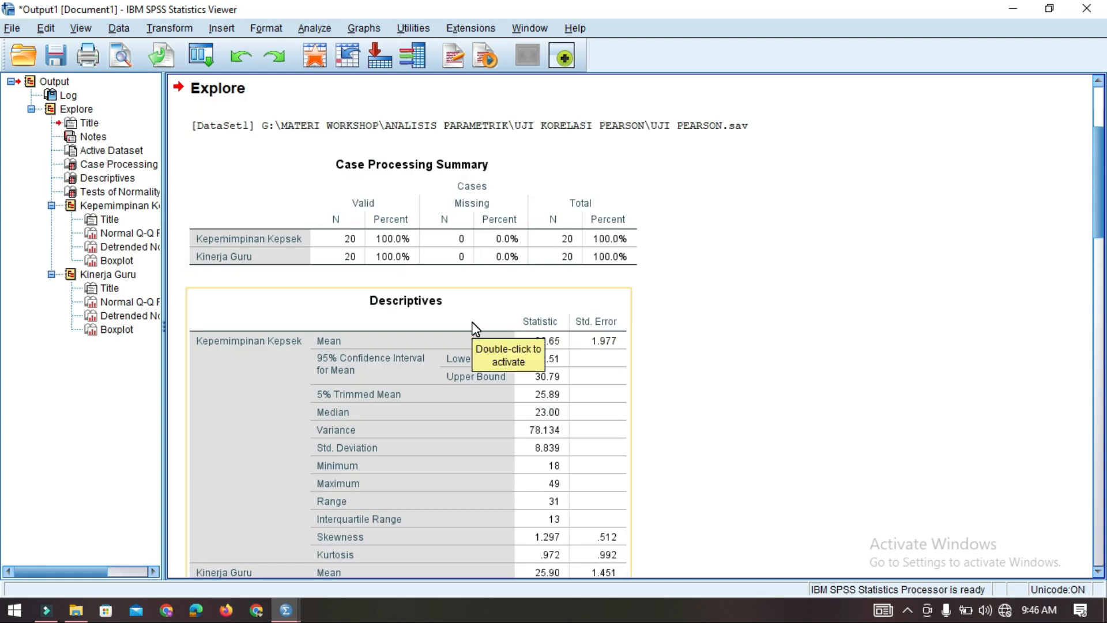
Examine the Kolmogorov-Smirnov and Shapiro-Wilk significance values in the Tests of Normality table
{"action": "scroll", "coordinate": [406, 314], "scroll_direction": "down", "scroll_amount": 10}
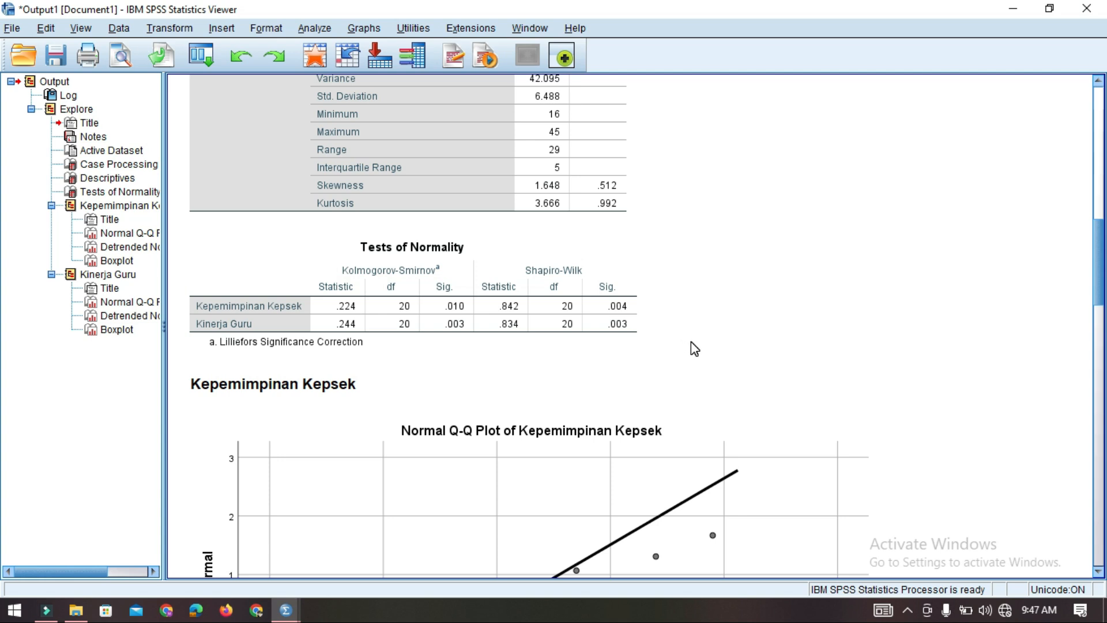
{"action": "left_click", "coordinate": [346, 326]}
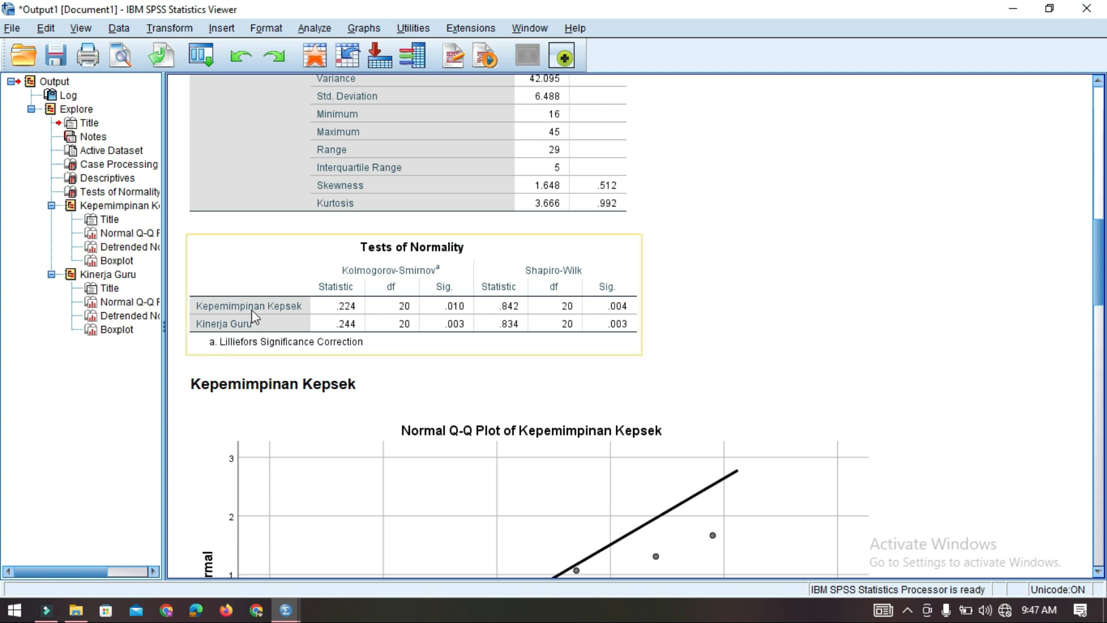
{"action": "left_click", "coordinate": [647, 320]}
{"action": "left_click", "coordinate": [626, 294]}
Return to the dataset and set up a bivariate correlation between the Kepemimpinan Kepsek and Kinerja Guru totals
{"action": "left_click", "coordinate": [1011, 10]}
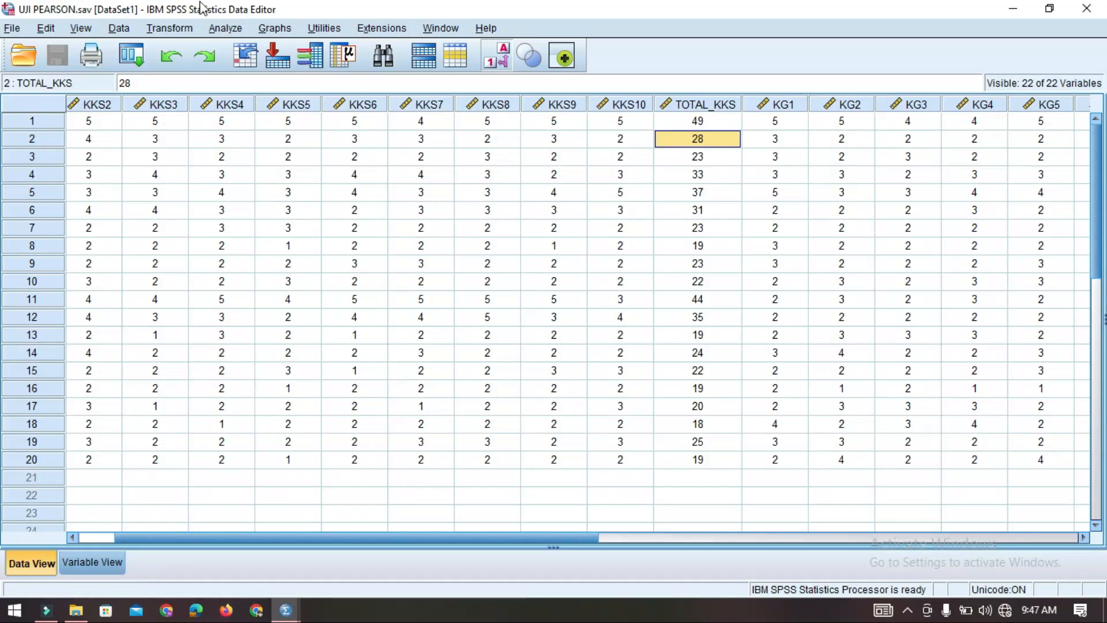
{"action": "left_click", "coordinate": [214, 30]}
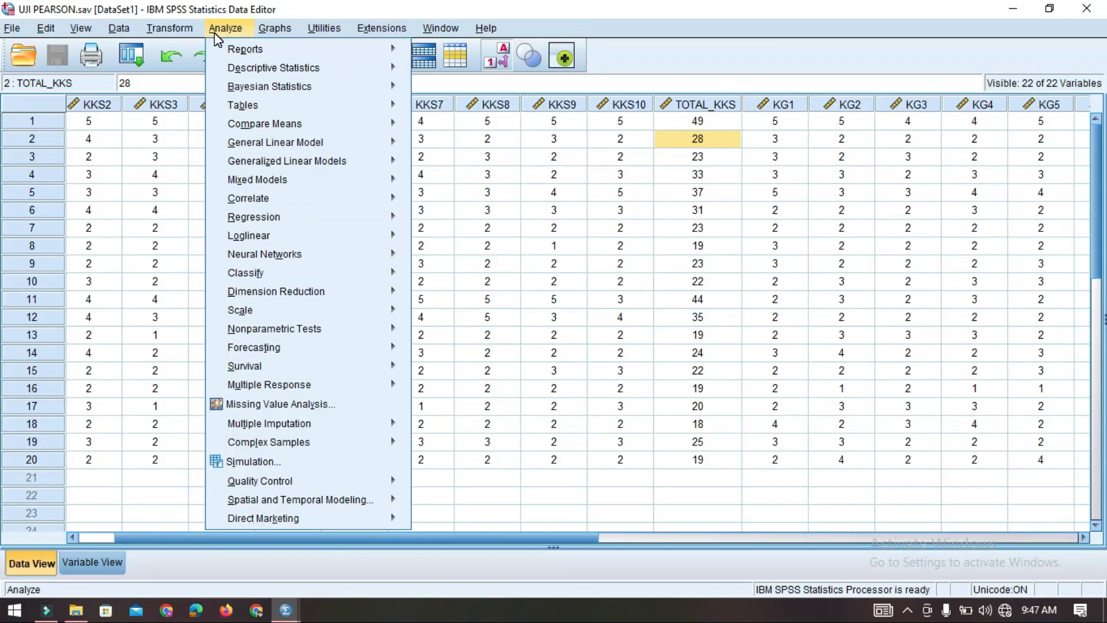
{"action": "mouse_move", "coordinate": [388, 201]}
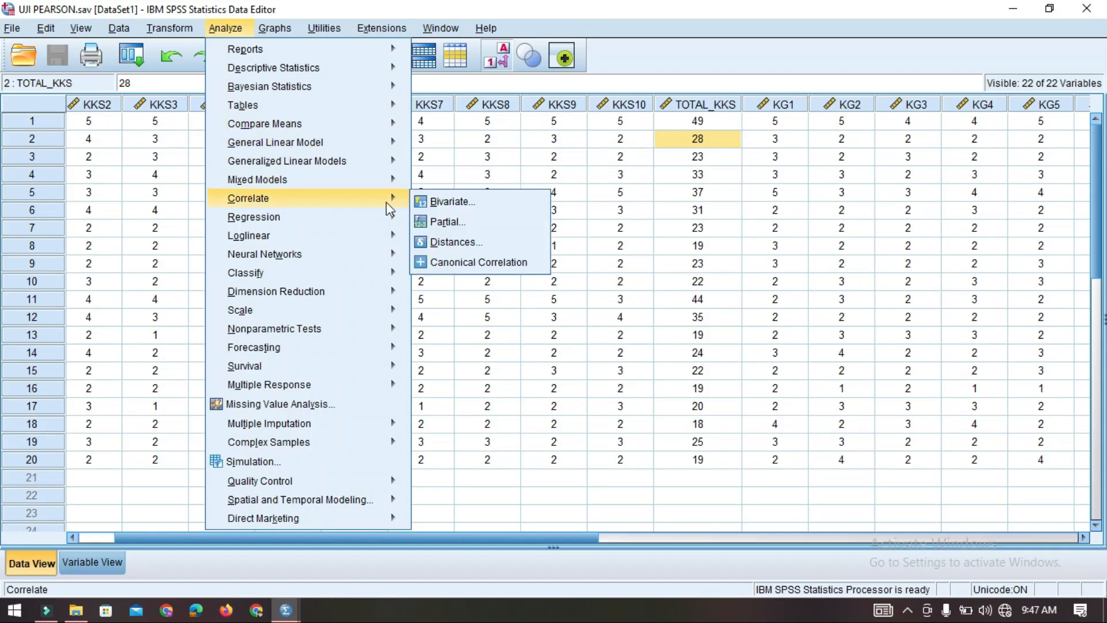
{"action": "left_click", "coordinate": [475, 205]}
{"action": "scroll", "coordinate": [468, 238], "scroll_direction": "down", "scroll_amount": 4}
{"action": "scroll", "coordinate": [456, 254], "scroll_direction": "up", "scroll_amount": 2}
{"action": "left_click", "coordinate": [451, 254]}
{"action": "left_click", "coordinate": [520, 244]}
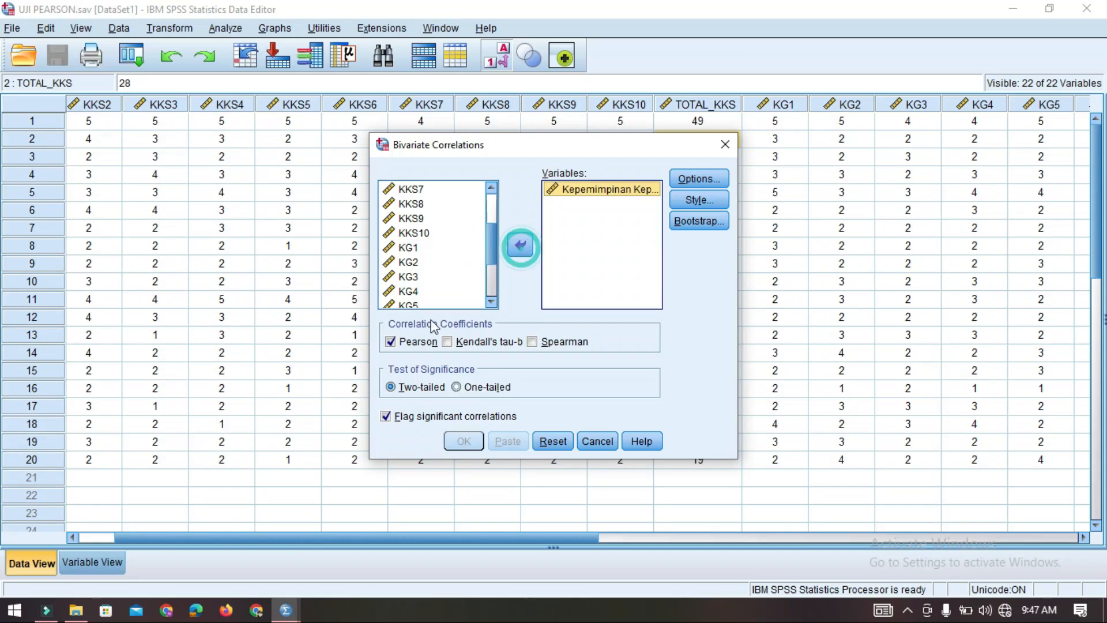
{"action": "scroll", "coordinate": [425, 284], "scroll_direction": "down", "scroll_amount": 2}
{"action": "left_click", "coordinate": [459, 301]}
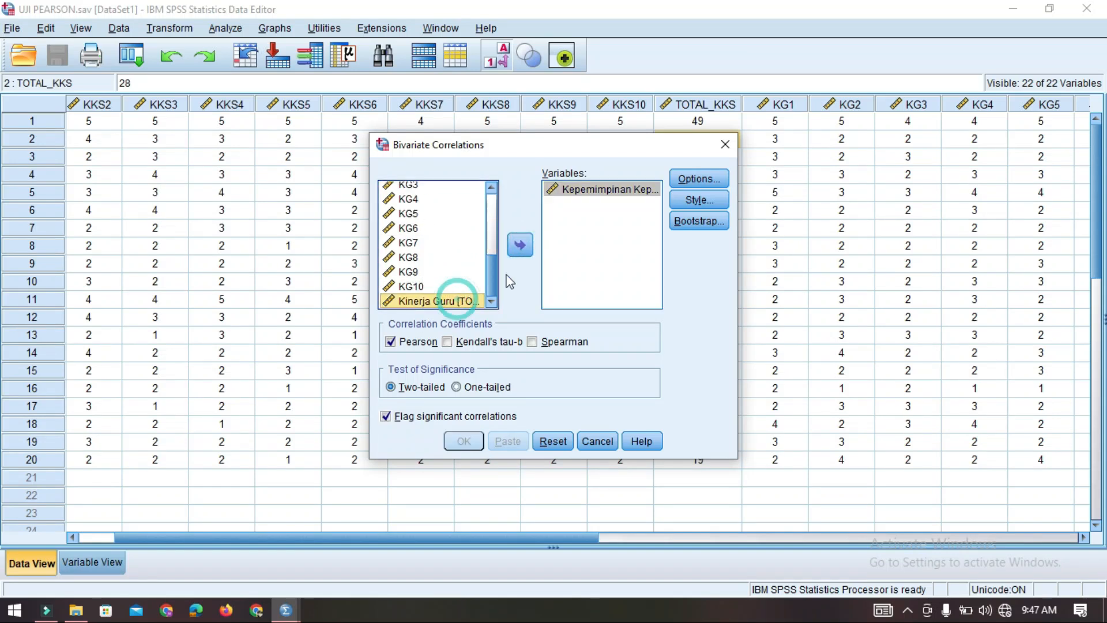
{"action": "left_click", "coordinate": [520, 244]}
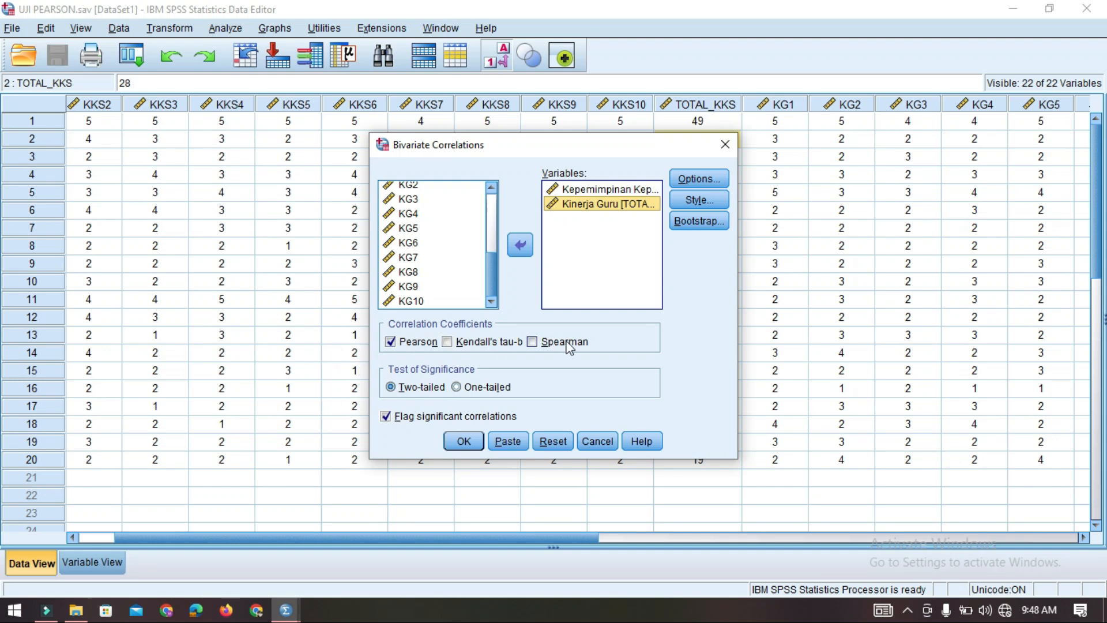
Choose the Spearman coefficient instead of Pearson and run the two-tailed correlation
{"action": "left_click", "coordinate": [531, 341]}
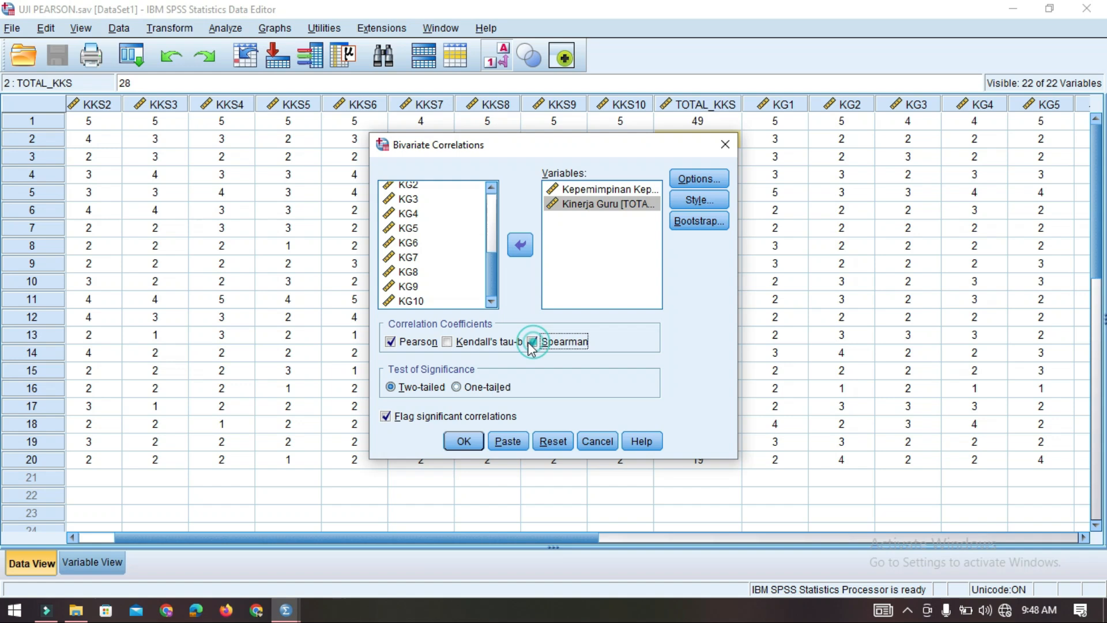
{"action": "left_click", "coordinate": [390, 342]}
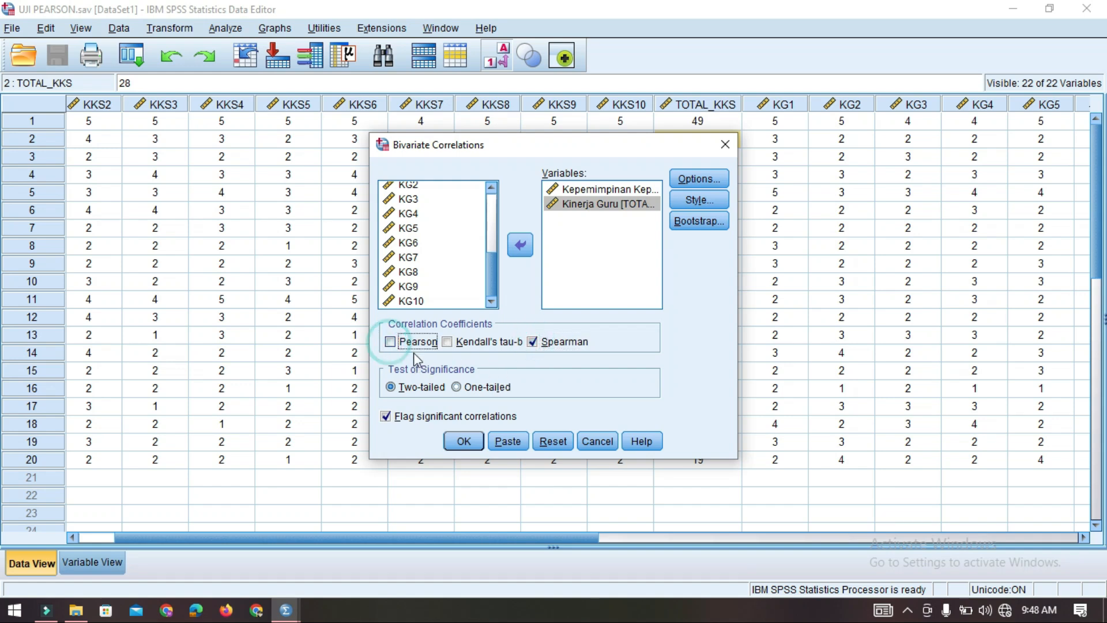
{"action": "left_click", "coordinate": [463, 442]}
Examine the Spearman's rho coefficient and significance in the Correlations table, and return to the dataset
{"action": "left_click", "coordinate": [858, 105]}
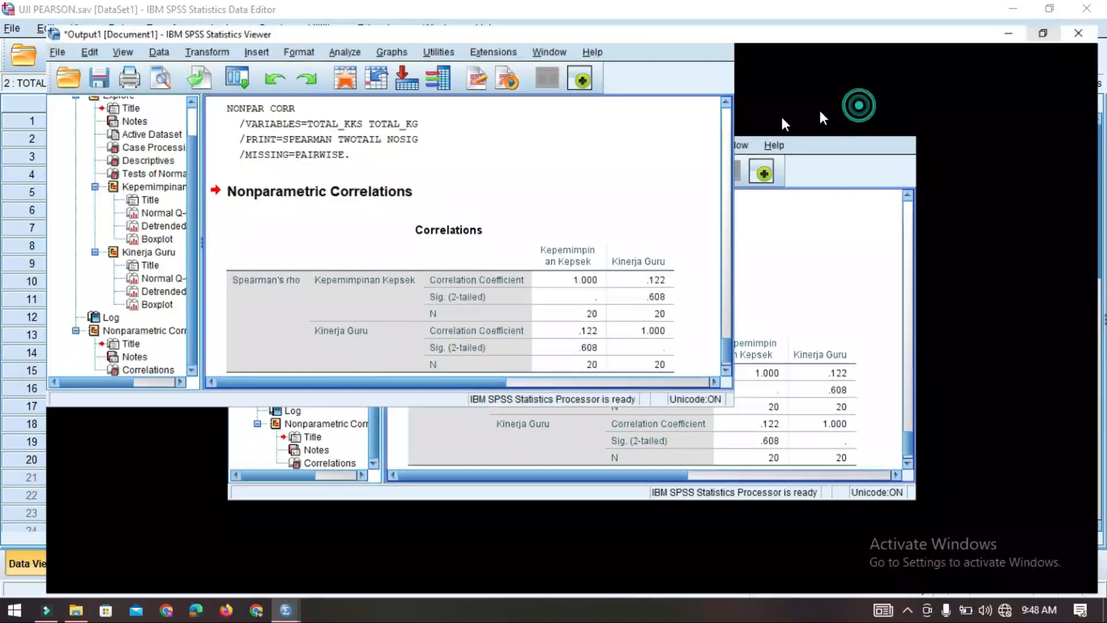
{"action": "left_click", "coordinate": [531, 457]}
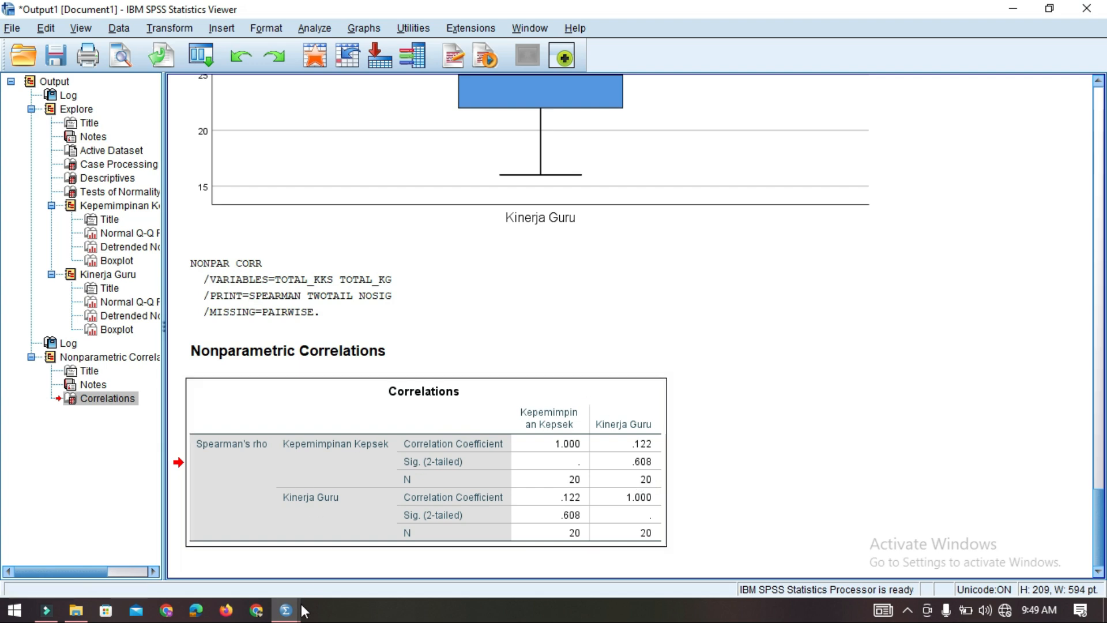
{"action": "mouse_move", "coordinate": [289, 609]}
{"action": "left_click", "coordinate": [367, 561]}
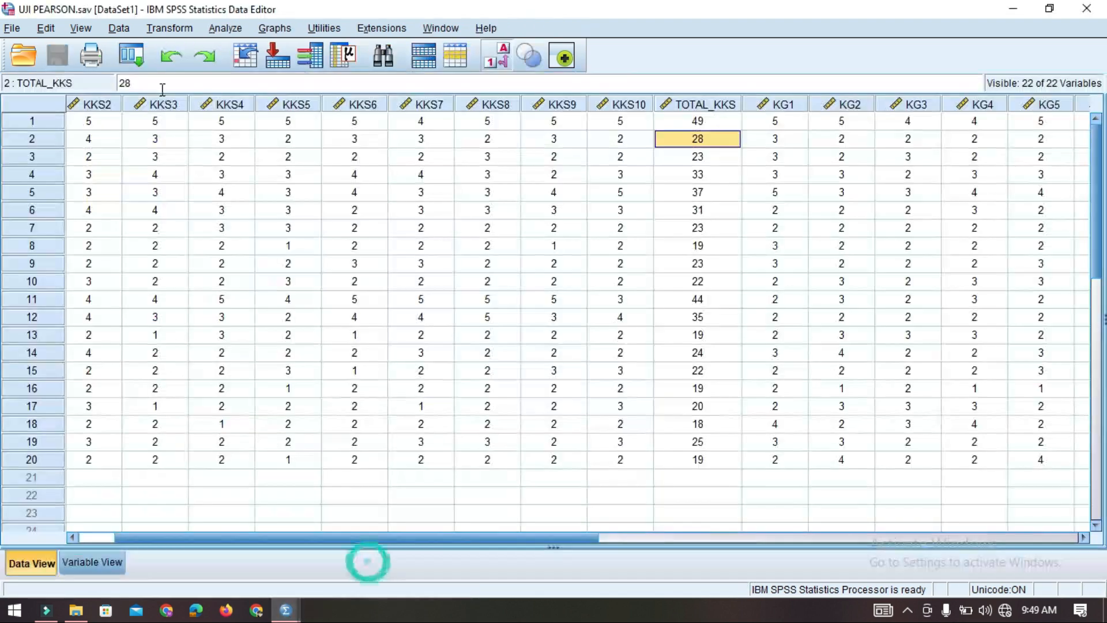
Run a two-tailed bivariate correlation of the Kepemimpinan Kepsek and Kinerja Guru totals with the Pearson coefficient instead of Spearman
{"action": "left_click", "coordinate": [233, 29]}
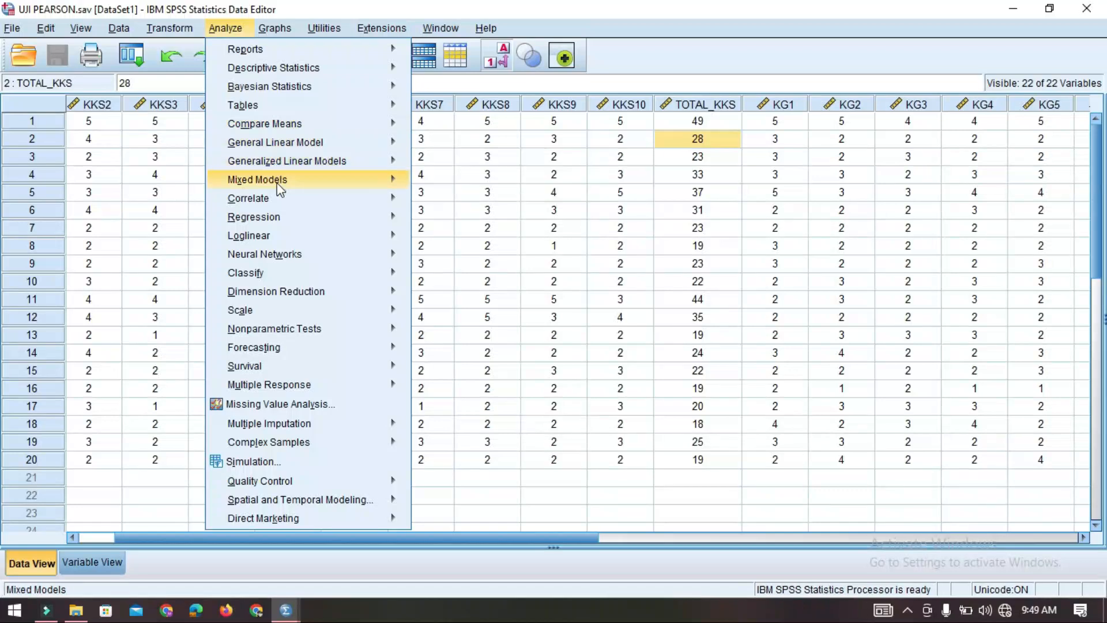
{"action": "mouse_move", "coordinate": [321, 199]}
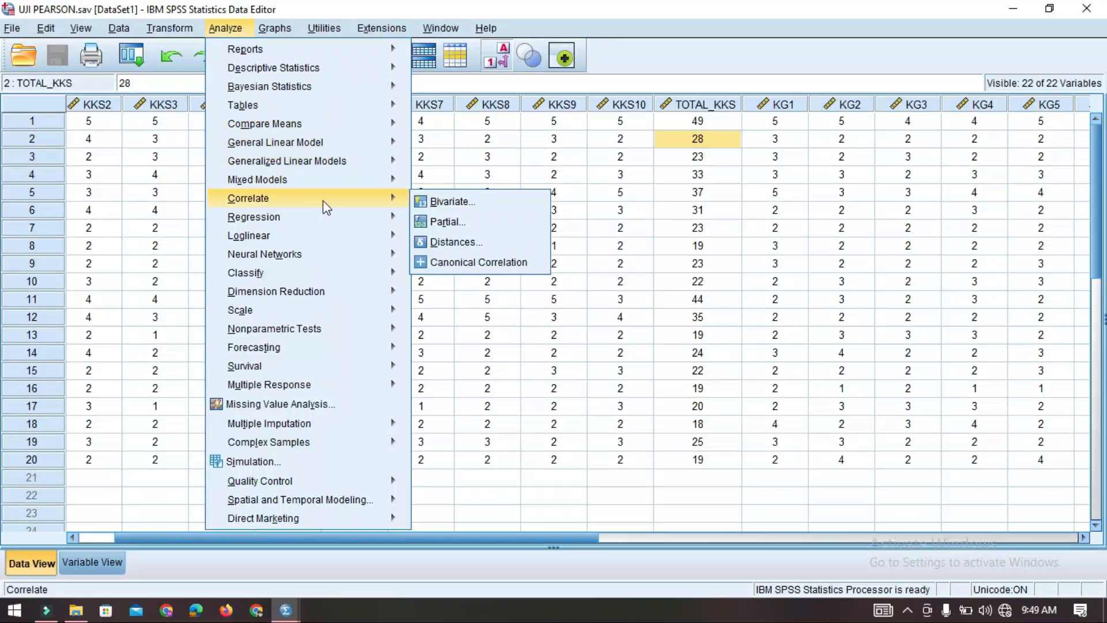
{"action": "left_click", "coordinate": [449, 198]}
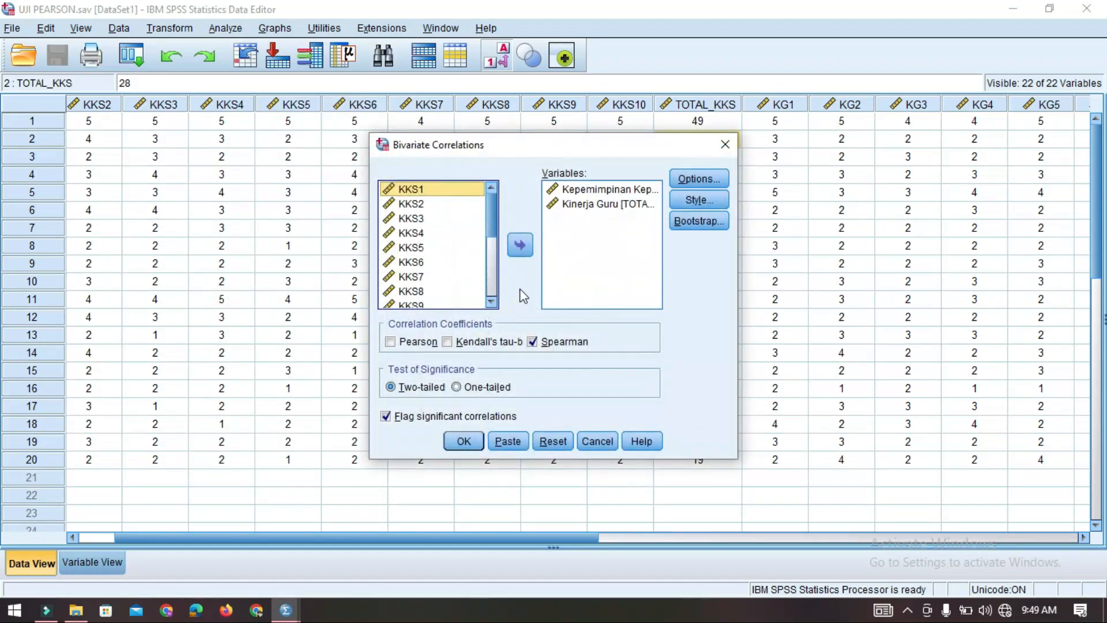
{"action": "left_click", "coordinate": [415, 340]}
{"action": "left_click", "coordinate": [531, 342]}
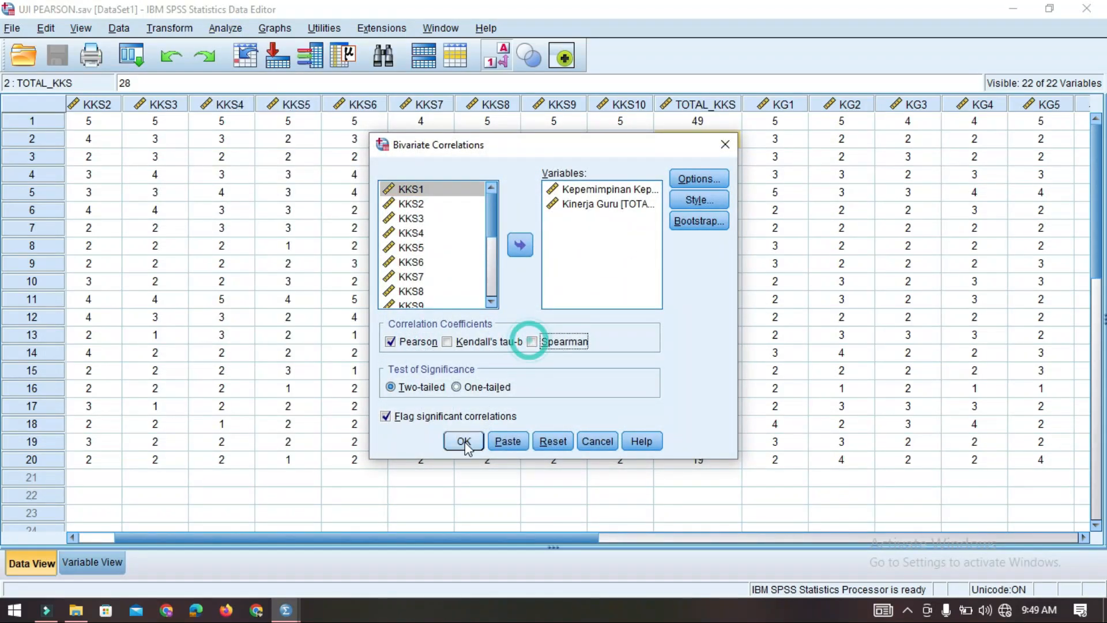
{"action": "left_click", "coordinate": [464, 441]}
Compare the coefficients and significance values in the Pearson and Spearman Correlations tables, and go back to the Explore output
{"action": "left_click", "coordinate": [516, 467]}
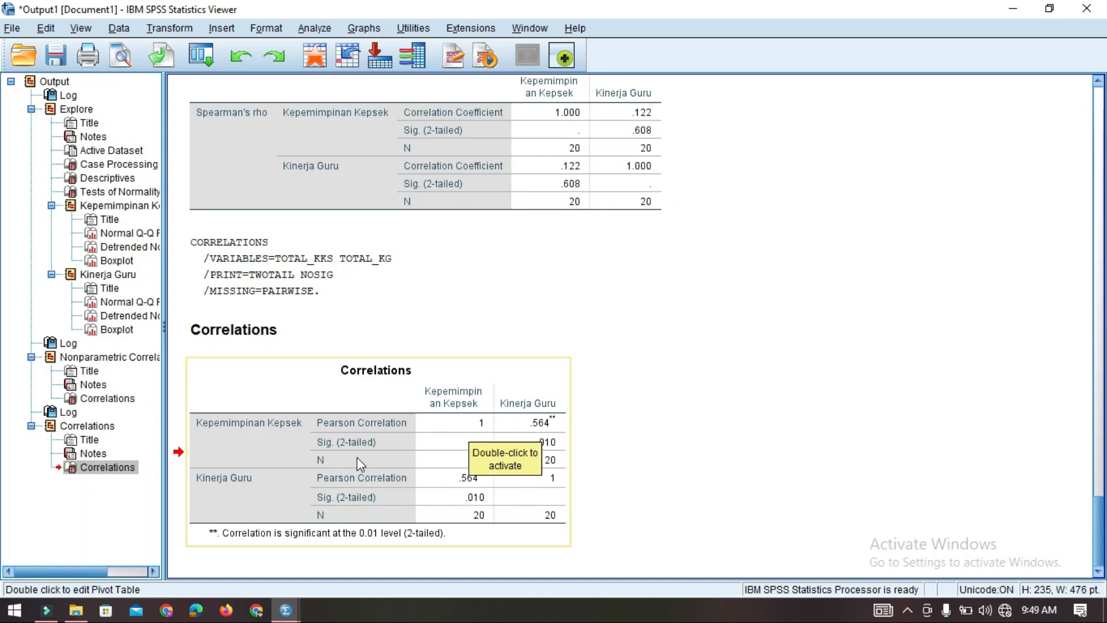
{"action": "left_click", "coordinate": [655, 240]}
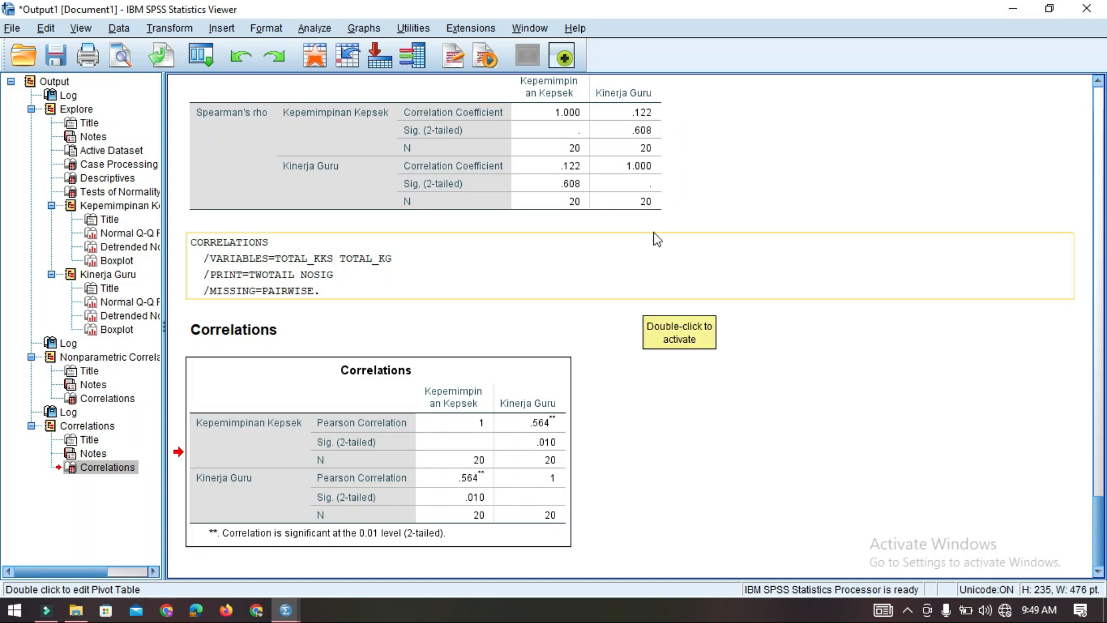
{"action": "left_click", "coordinate": [583, 153]}
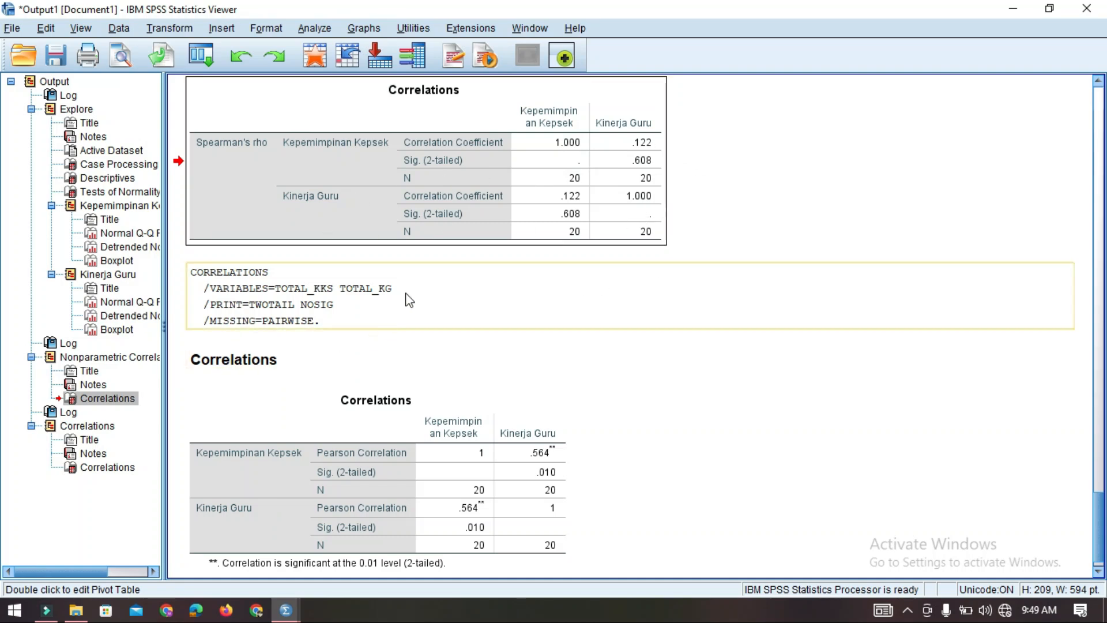
{"action": "scroll", "coordinate": [504, 310], "scroll_direction": "down", "scroll_amount": 1}
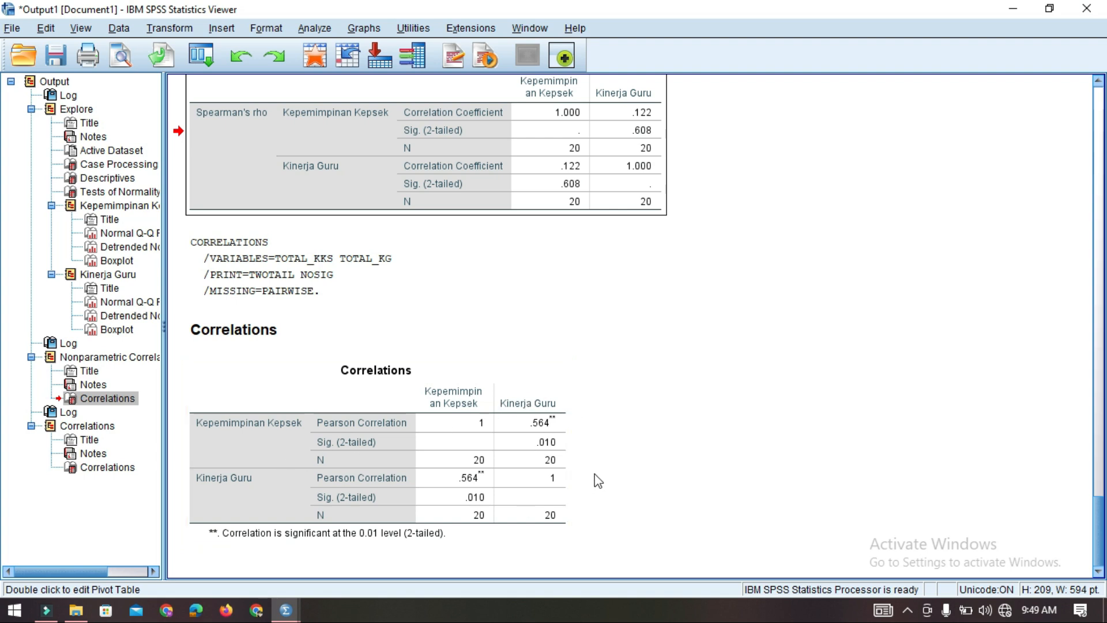
{"action": "left_click_drag", "start_coordinate": [1098, 510], "coordinate": [1056, 99]}
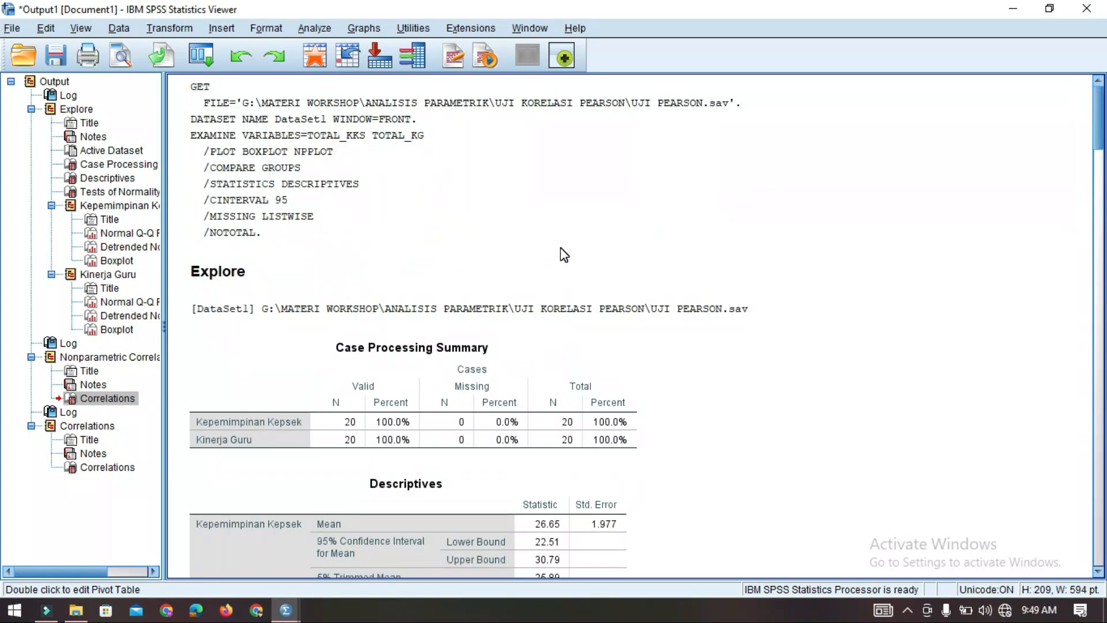